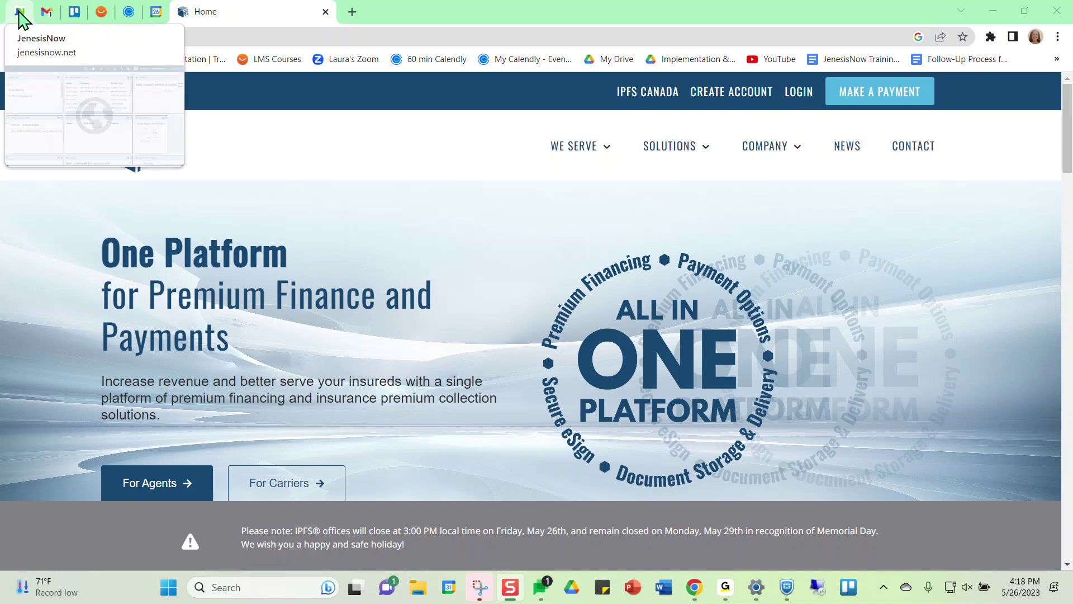
Step: Open the Credentials tab of your JenesisNow user profile to list the three saved credentials, including IPFS
{"action": "left_click", "coordinate": [19, 19]}
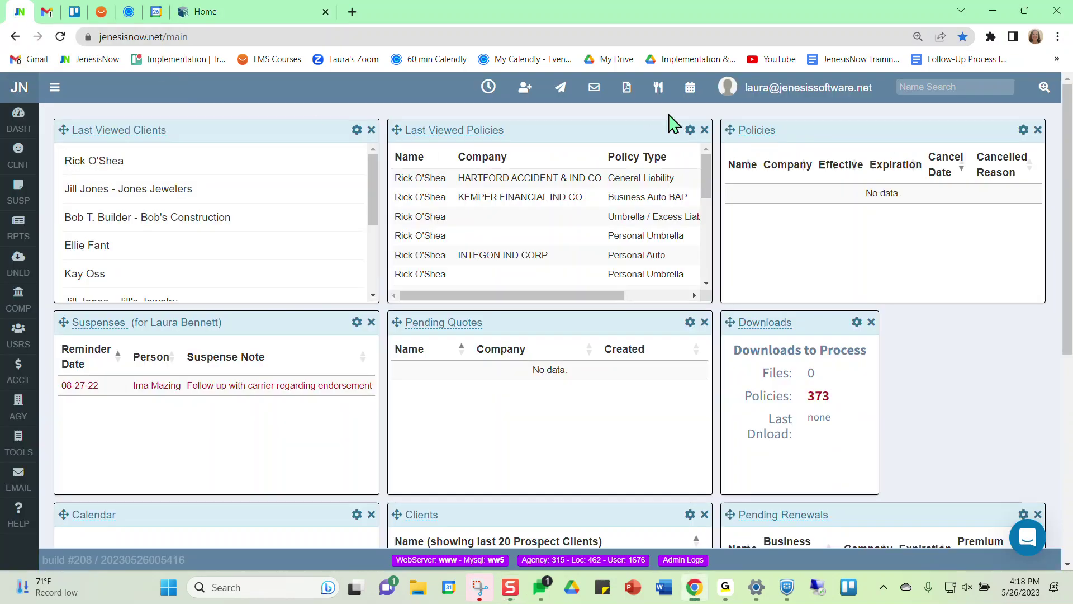
{"action": "left_click", "coordinate": [819, 98]}
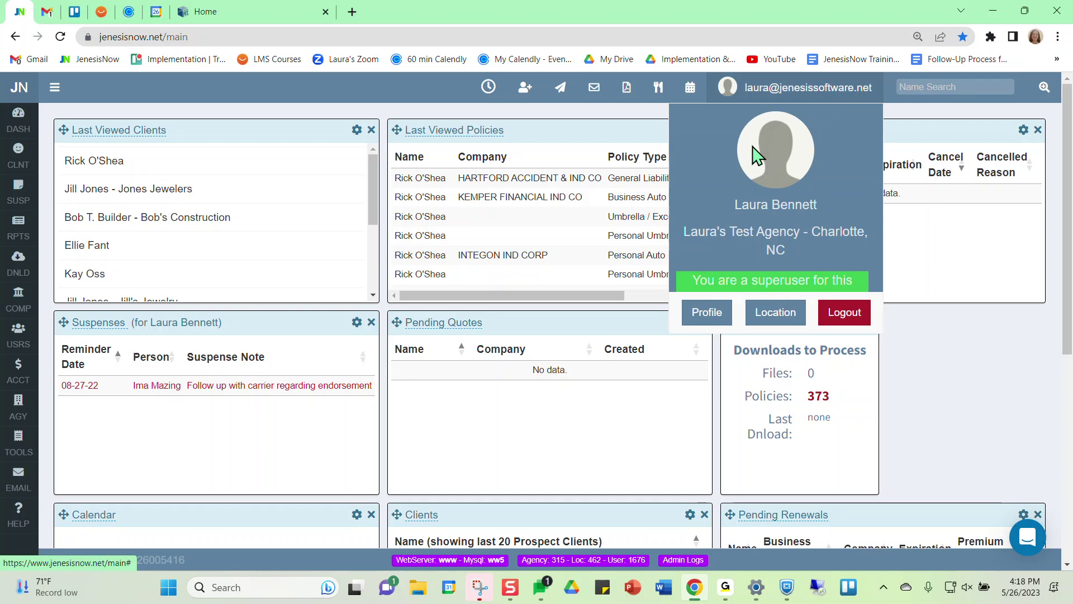
{"action": "left_click", "coordinate": [697, 317]}
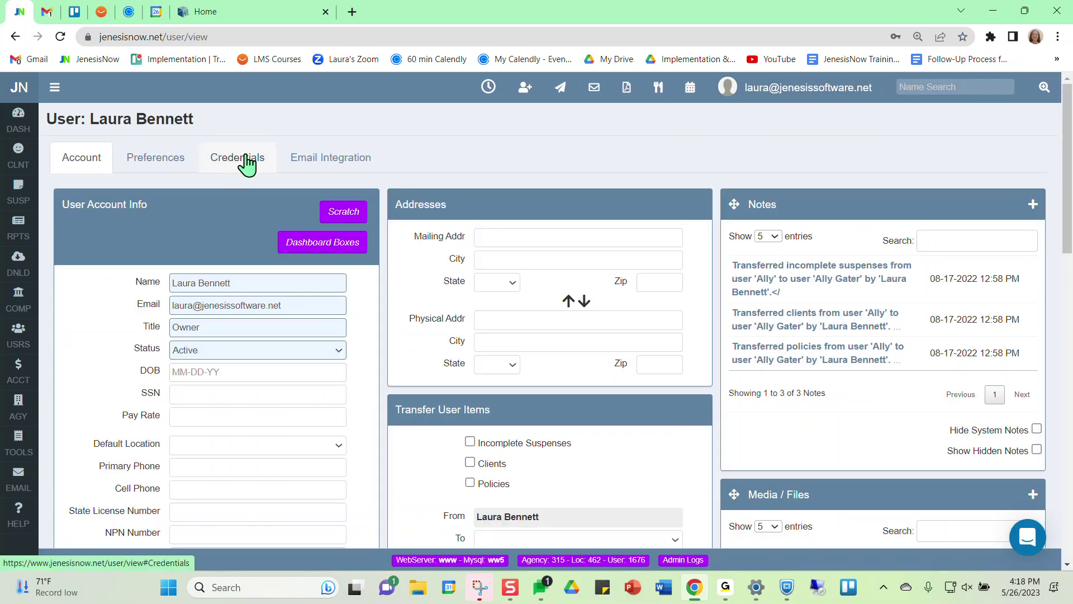
{"action": "left_click", "coordinate": [249, 161]}
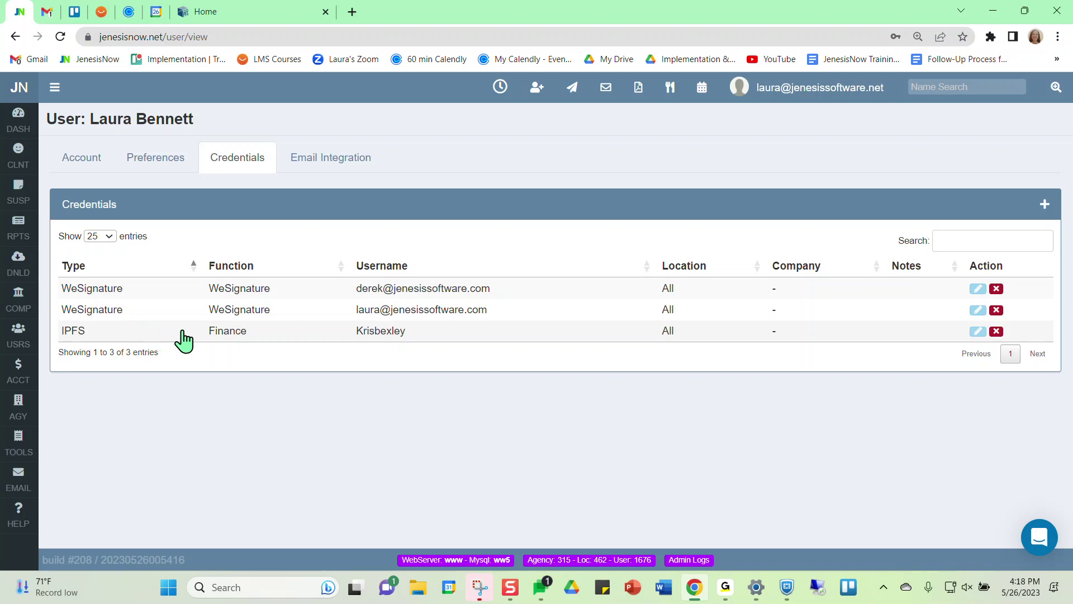
{"action": "left_click", "coordinate": [1043, 204]}
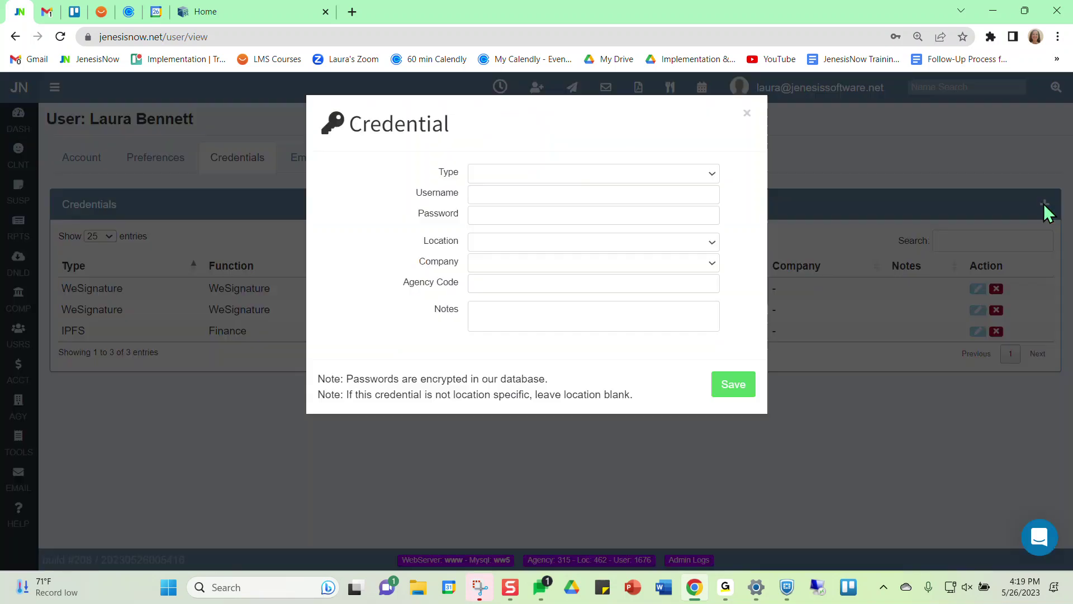
{"action": "left_click", "coordinate": [528, 177]}
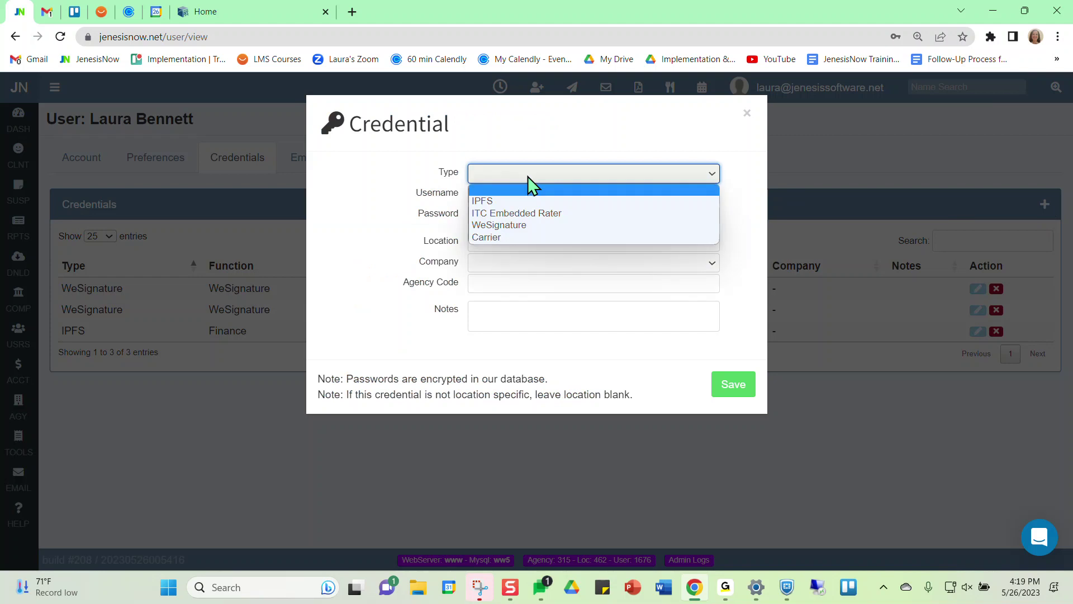
{"action": "left_click", "coordinate": [506, 202]}
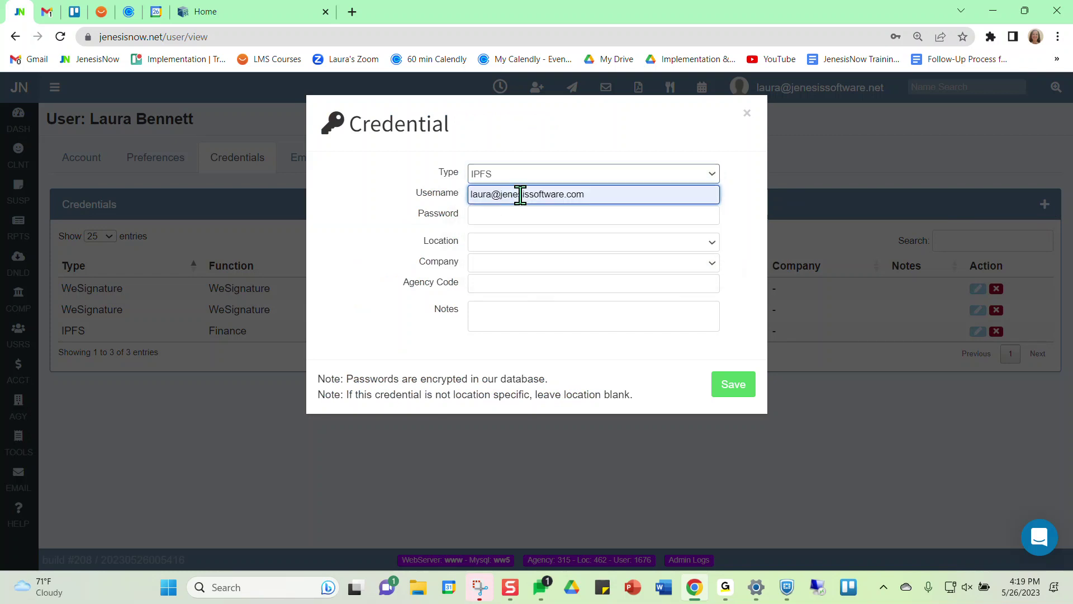
{"action": "left_click", "coordinate": [531, 214]}
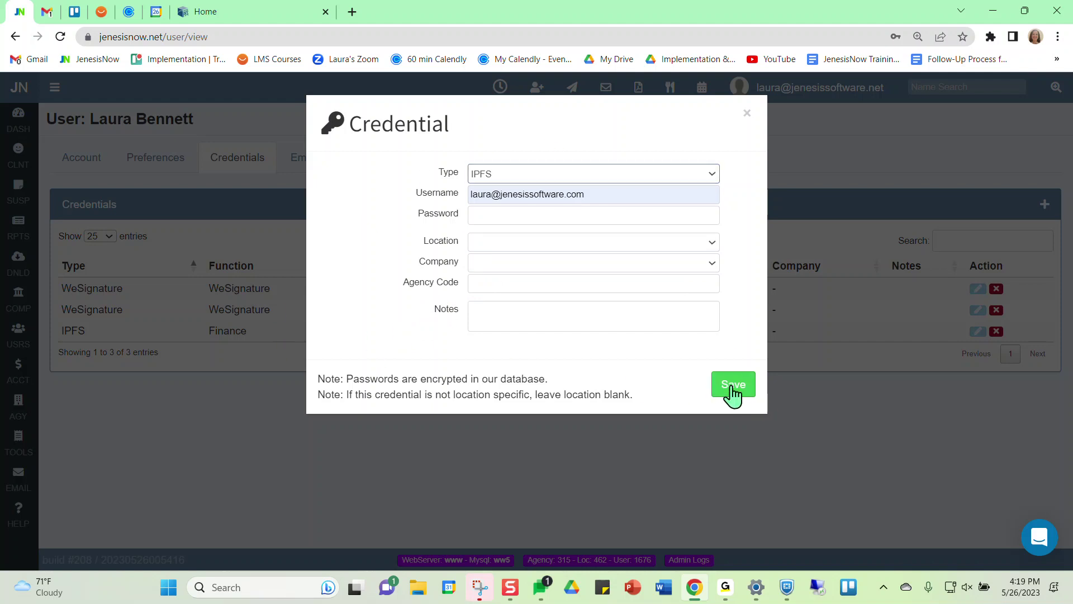
{"action": "left_click", "coordinate": [746, 114]}
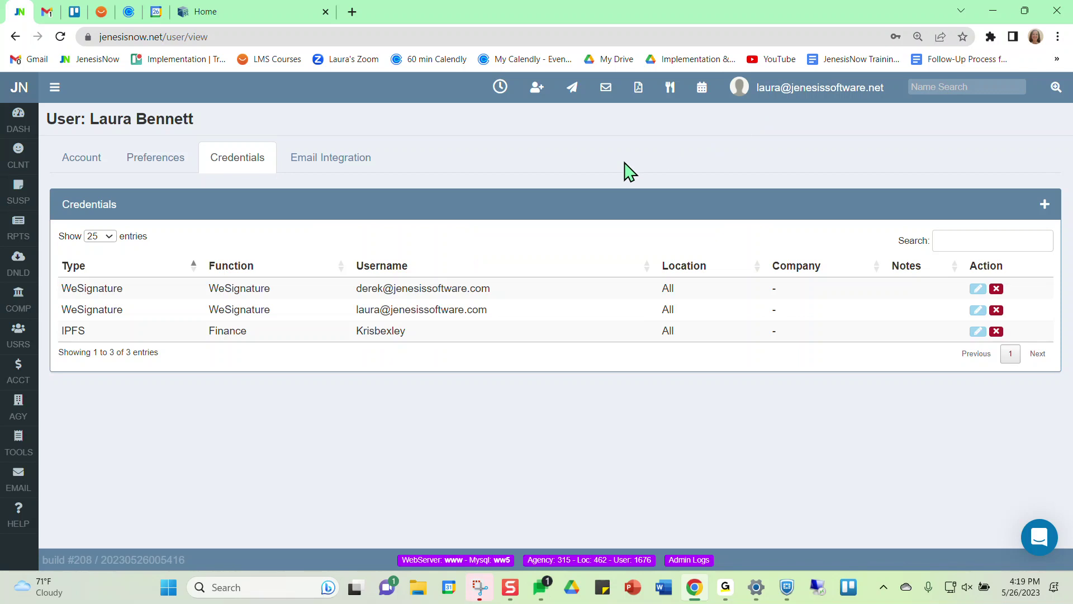
{"action": "left_click", "coordinate": [19, 128]}
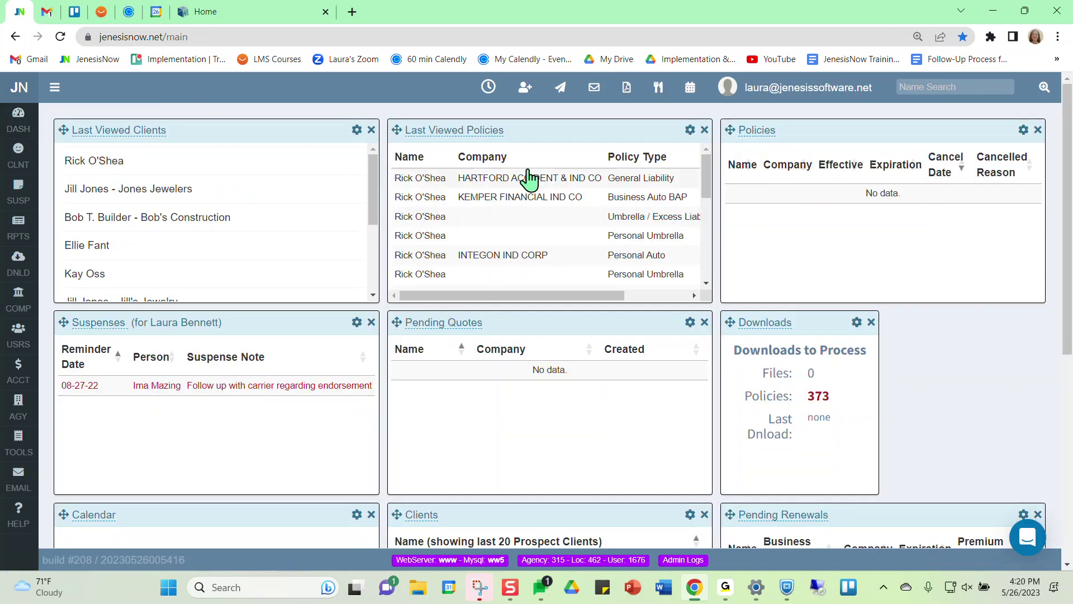
Step: Open the HARTFORD general liability policy and review its $6,000.00 premium, six coverages and Actions panel
{"action": "left_click", "coordinate": [502, 180]}
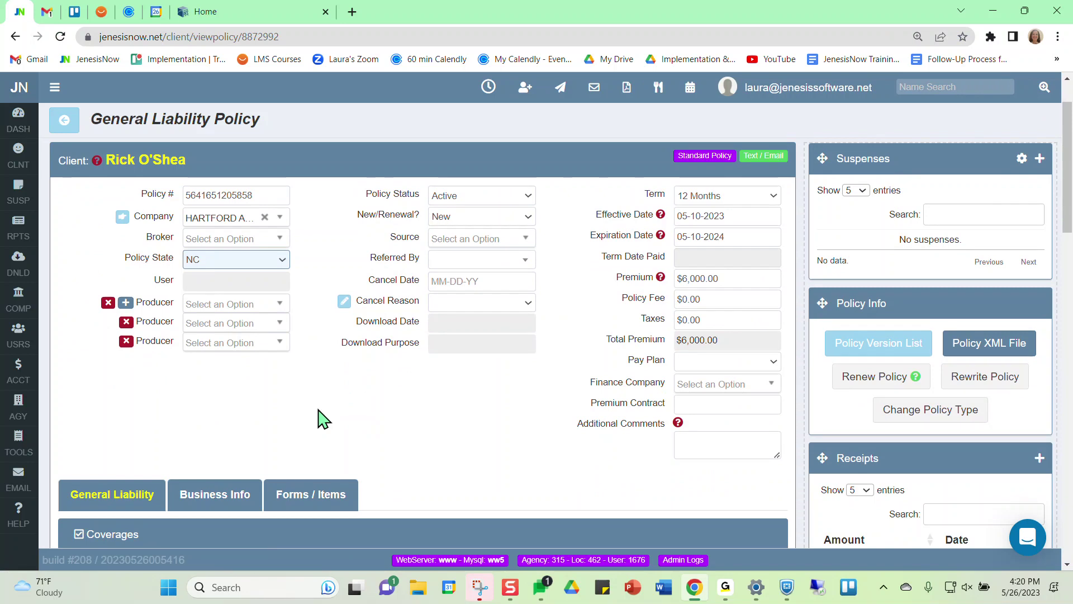
{"action": "left_click", "coordinate": [709, 258]}
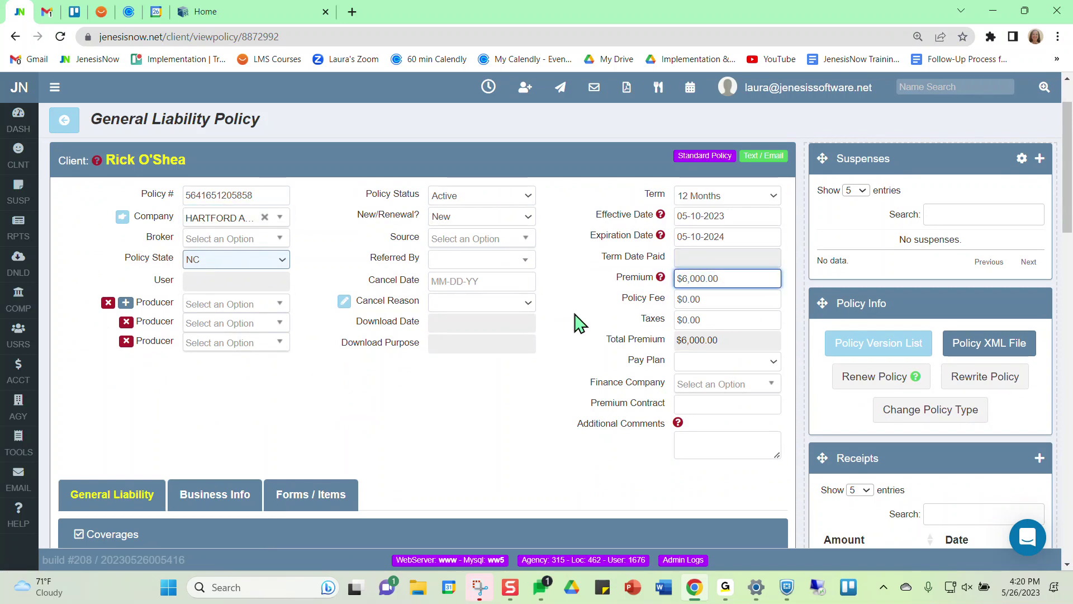
{"action": "scroll", "coordinate": [496, 365], "scroll_direction": "down", "scroll_amount": 3}
{"action": "scroll", "coordinate": [494, 360], "scroll_direction": "down", "scroll_amount": 2}
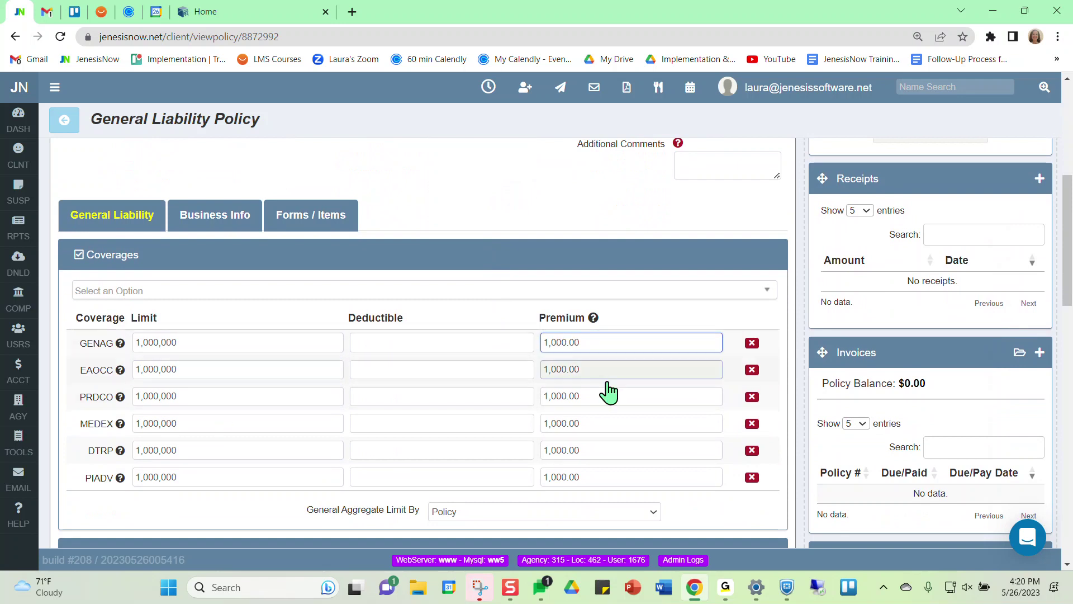
{"action": "left_click", "coordinate": [457, 475]}
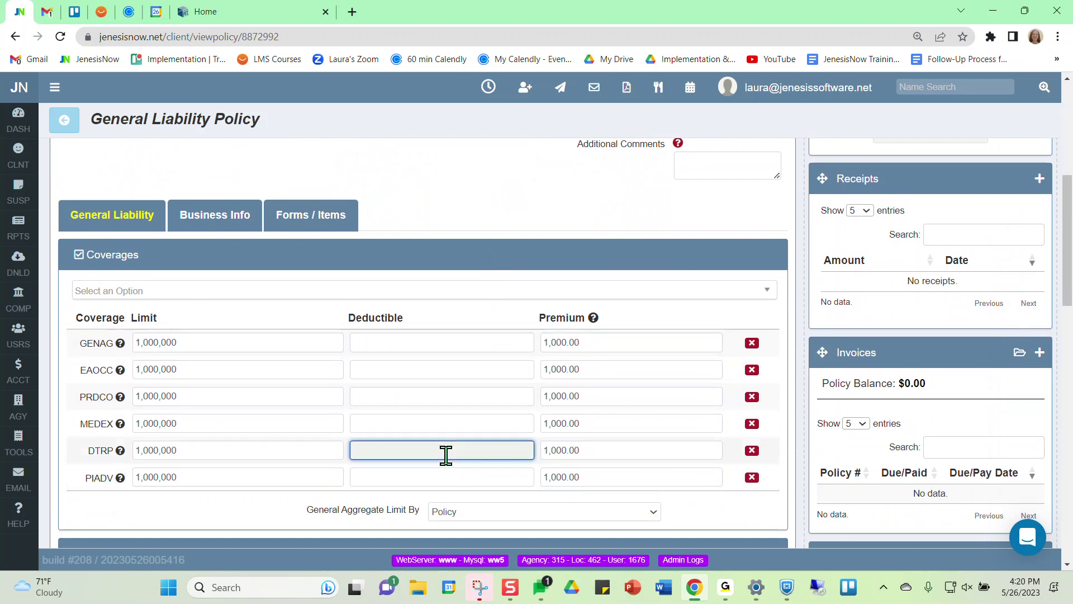
{"action": "scroll", "coordinate": [445, 461], "scroll_direction": "down", "scroll_amount": 3}
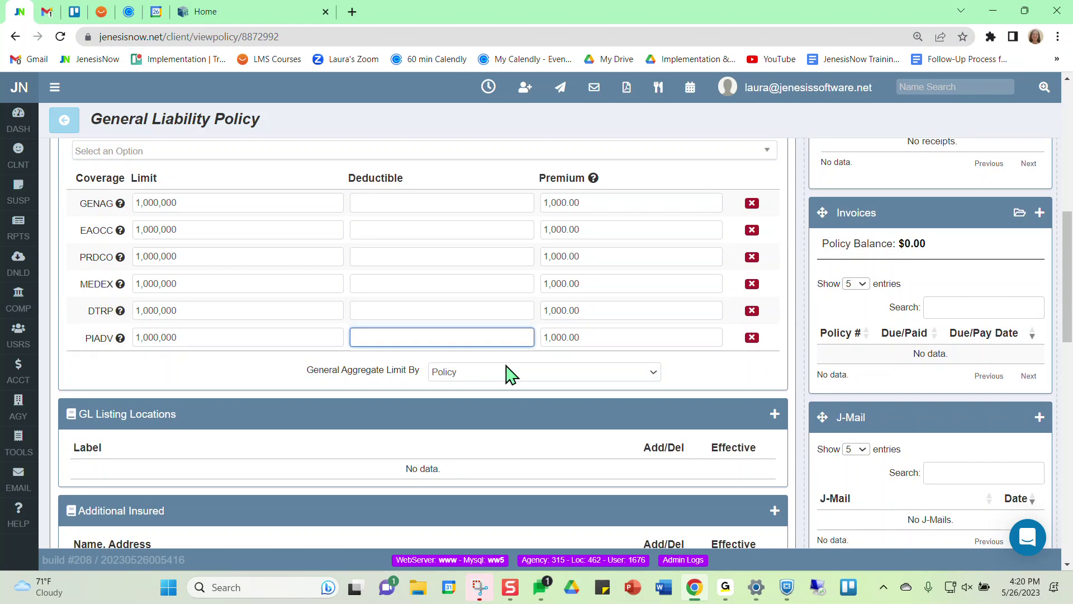
{"action": "scroll", "coordinate": [474, 438], "scroll_direction": "down", "scroll_amount": 4}
{"action": "scroll", "coordinate": [475, 441], "scroll_direction": "down", "scroll_amount": 6}
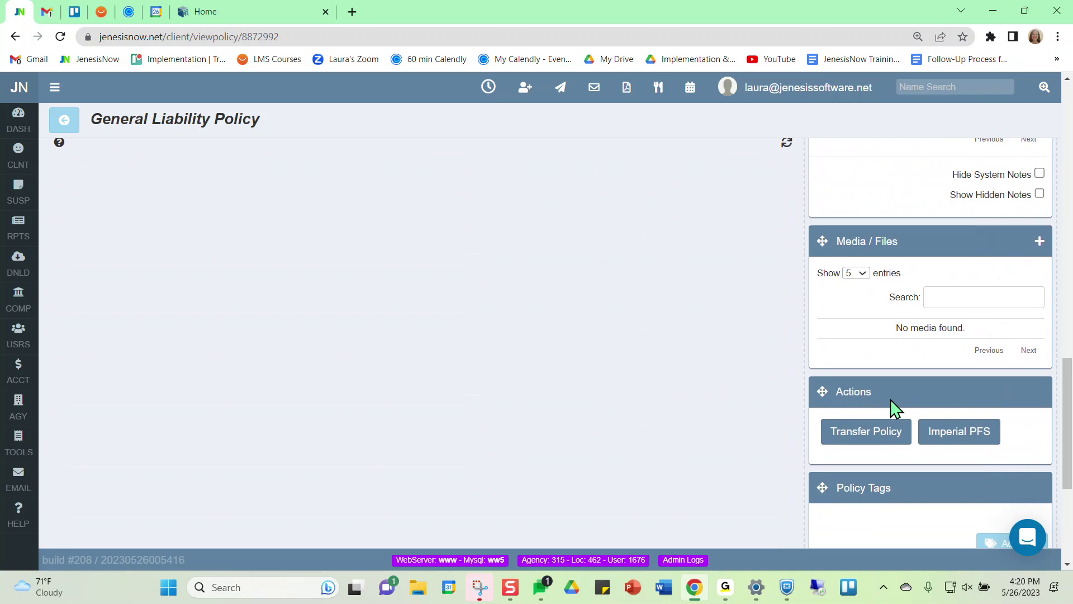
Step: Submit only the General Liability policy to Imperial Premium Finance
{"action": "left_click", "coordinate": [945, 431]}
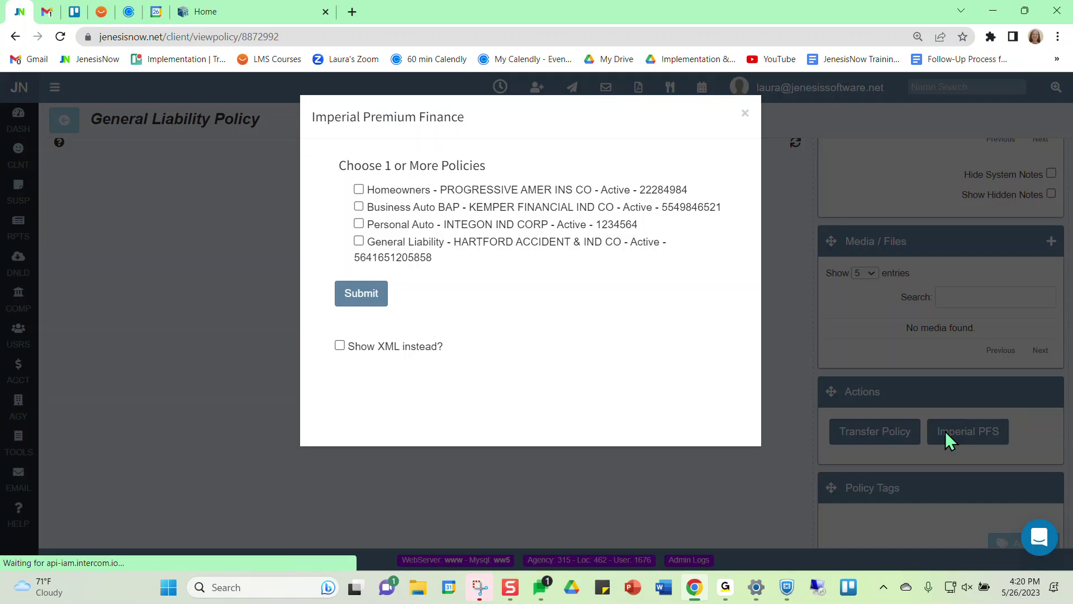
{"action": "left_click", "coordinate": [359, 245]}
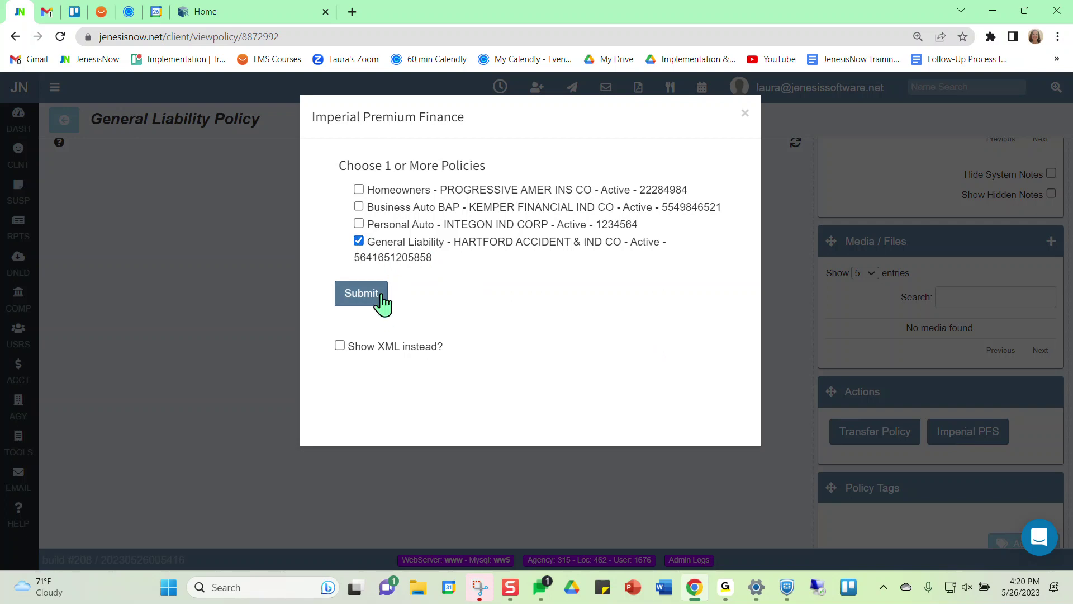
{"action": "left_click", "coordinate": [363, 294]}
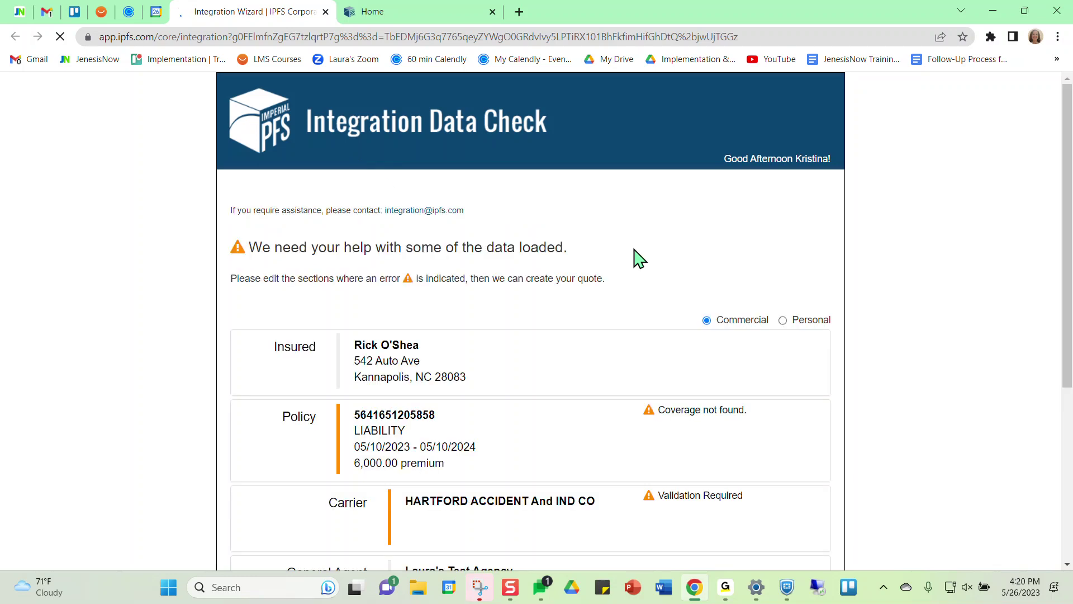
Step: Scroll the Integration Data Check to review the missing coverage and unvalidated HARTFORD carrier
{"action": "scroll", "coordinate": [635, 257], "scroll_direction": "down", "scroll_amount": 1}
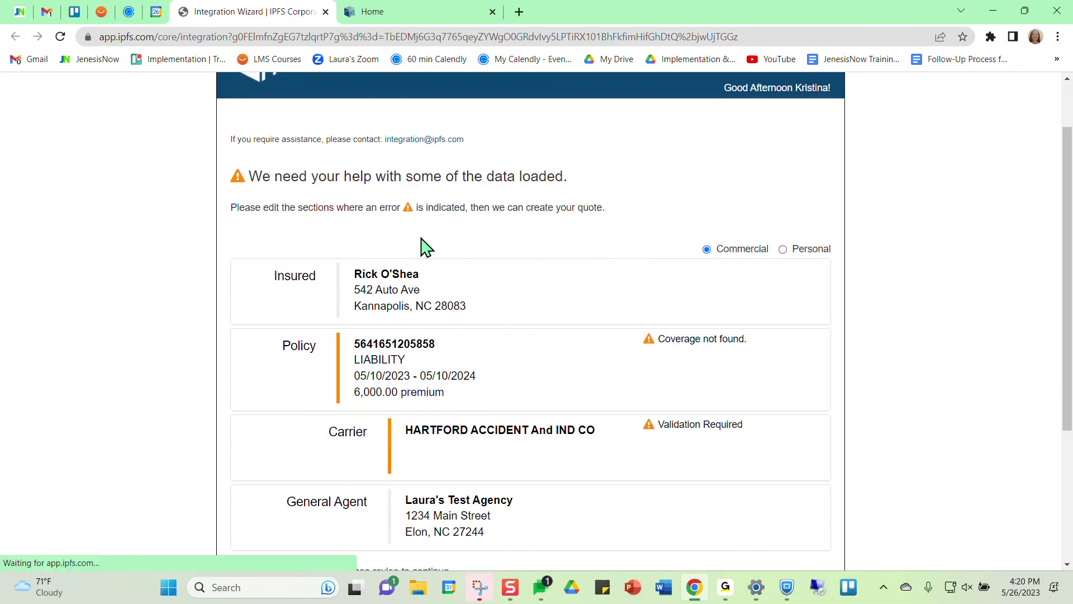
{"action": "scroll", "coordinate": [618, 235], "scroll_direction": "down", "scroll_amount": 1}
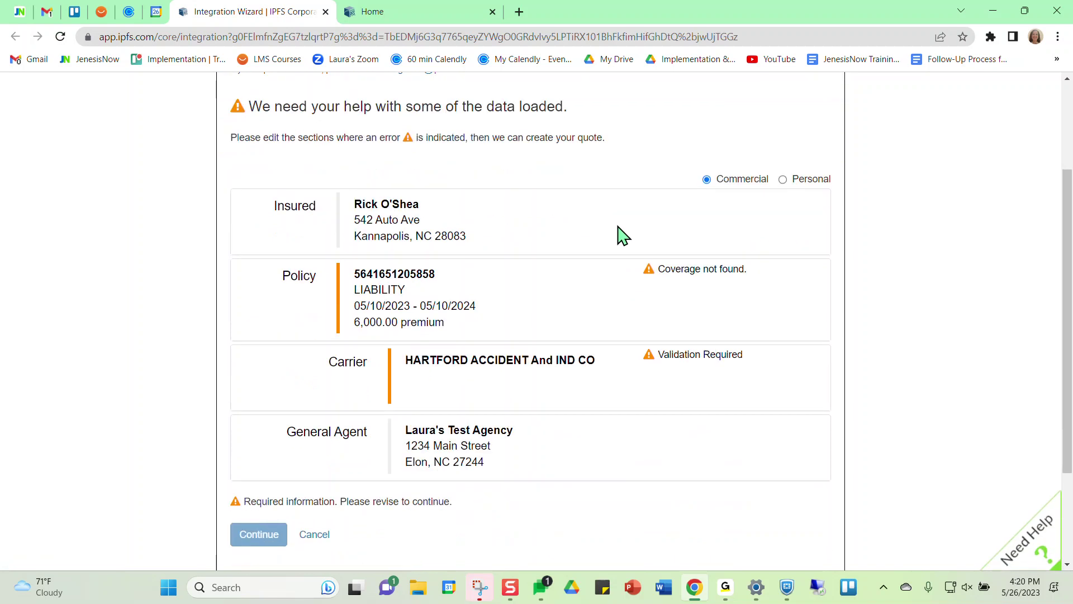
Step: Set the policy Coverage to GENERAL LIABILITY
{"action": "left_click", "coordinate": [405, 313]}
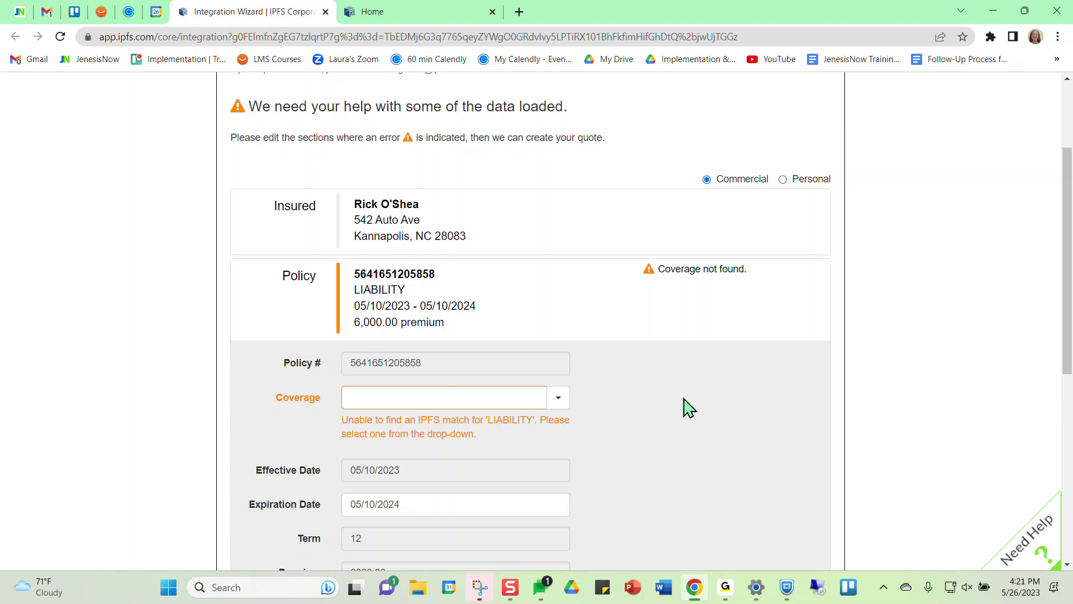
{"action": "scroll", "coordinate": [637, 400], "scroll_direction": "down", "scroll_amount": 1}
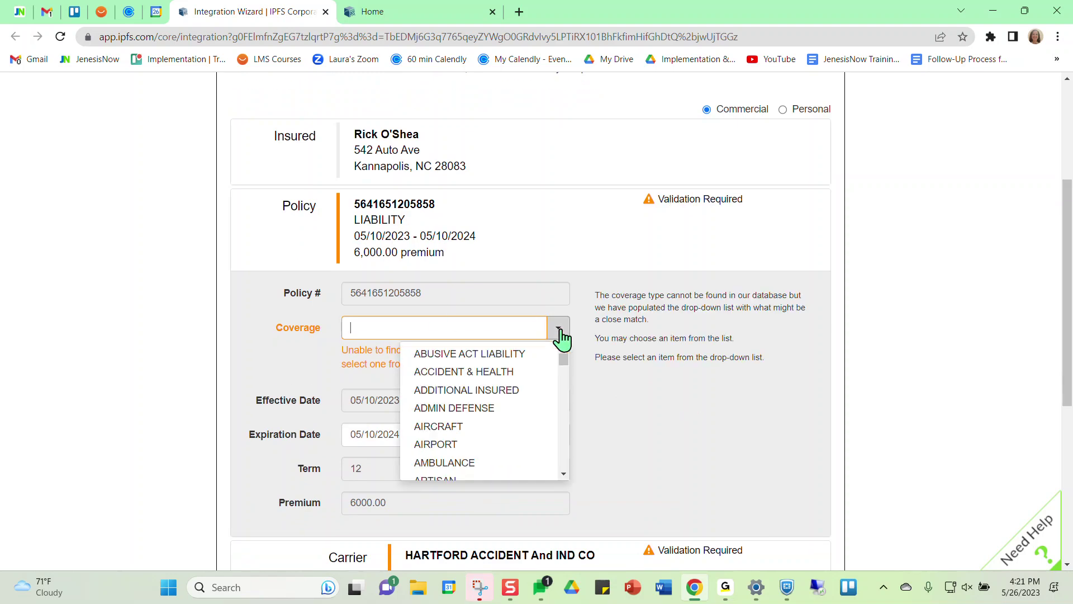
{"action": "scroll", "coordinate": [457, 387], "scroll_direction": "down", "scroll_amount": 8}
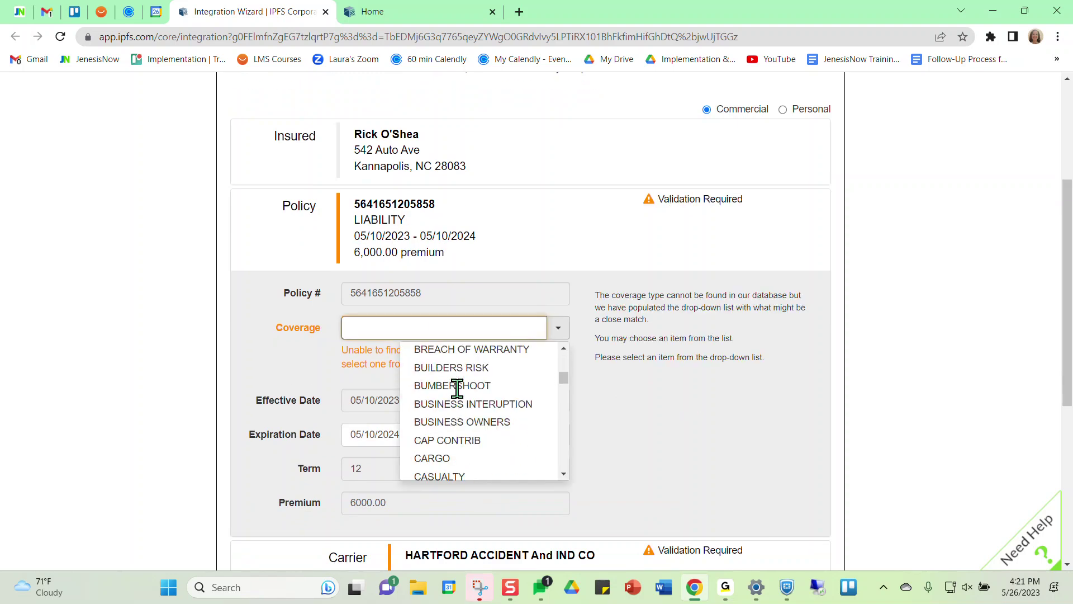
{"action": "scroll", "coordinate": [457, 387], "scroll_direction": "down", "scroll_amount": 7}
{"action": "scroll", "coordinate": [458, 392], "scroll_direction": "down", "scroll_amount": 7}
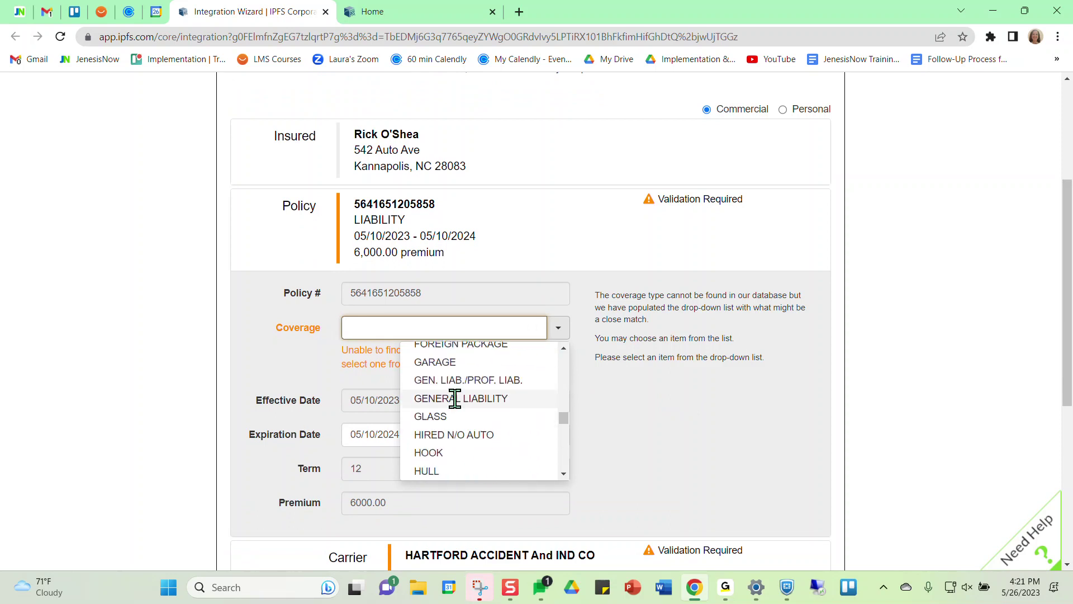
{"action": "left_click", "coordinate": [455, 398]}
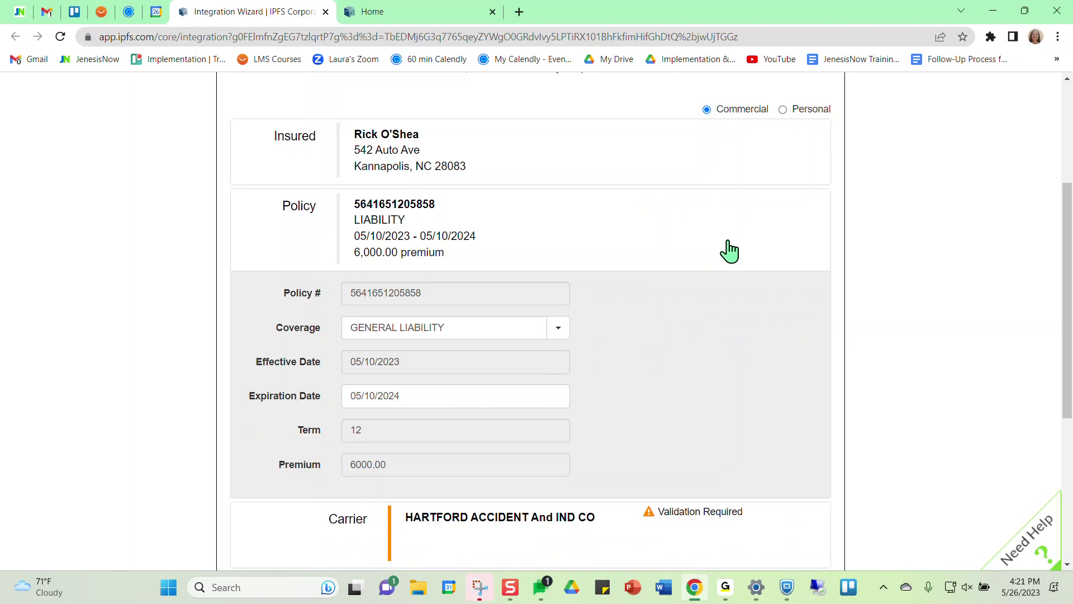
Step: Match the carrier Name to HARTFORD INSURANCE CO OF MIDWEST
{"action": "scroll", "coordinate": [917, 319], "scroll_direction": "down", "scroll_amount": 3}
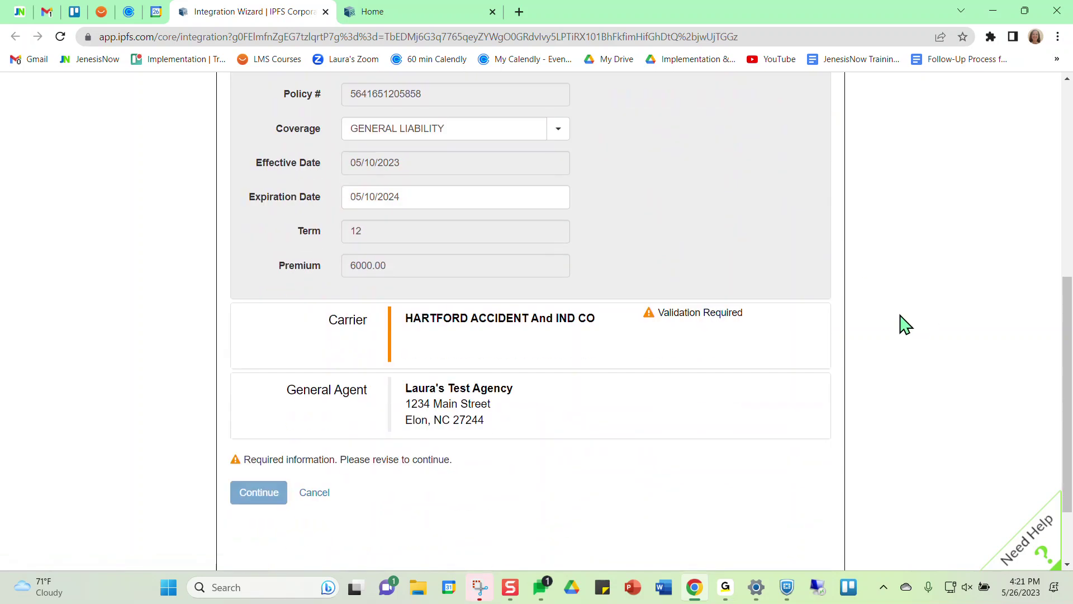
{"action": "left_click", "coordinate": [438, 339]}
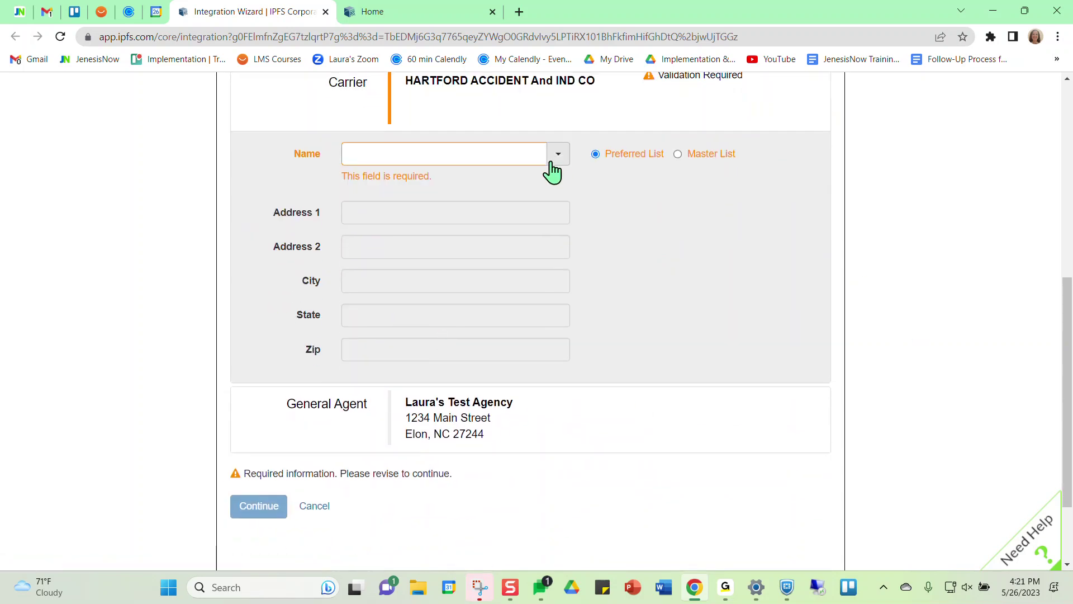
{"action": "left_click", "coordinate": [558, 156]}
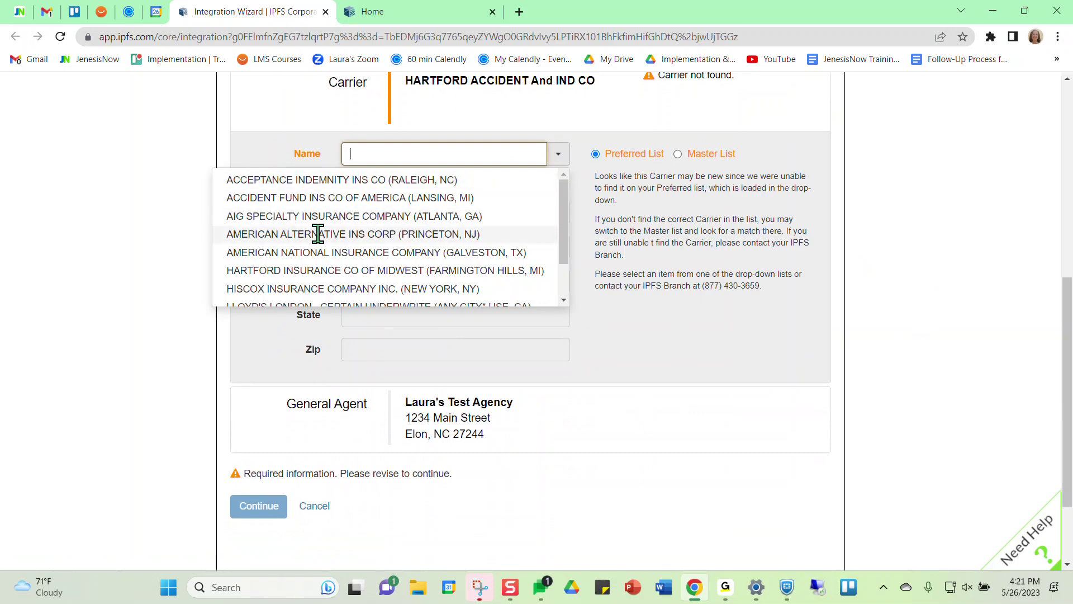
{"action": "left_click", "coordinate": [350, 270]}
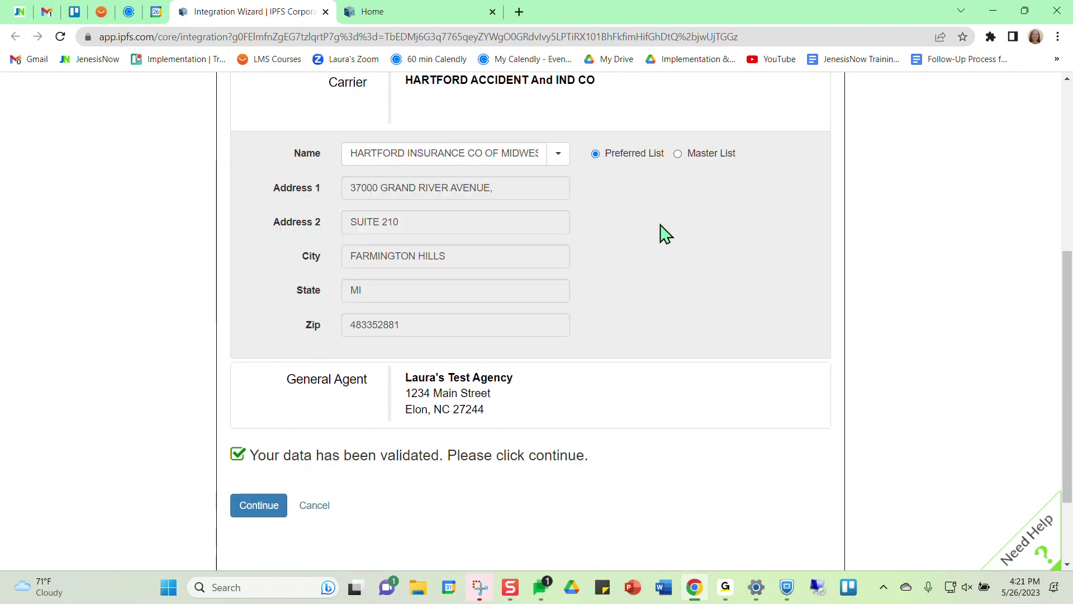
{"action": "scroll", "coordinate": [666, 338], "scroll_direction": "down", "scroll_amount": 1}
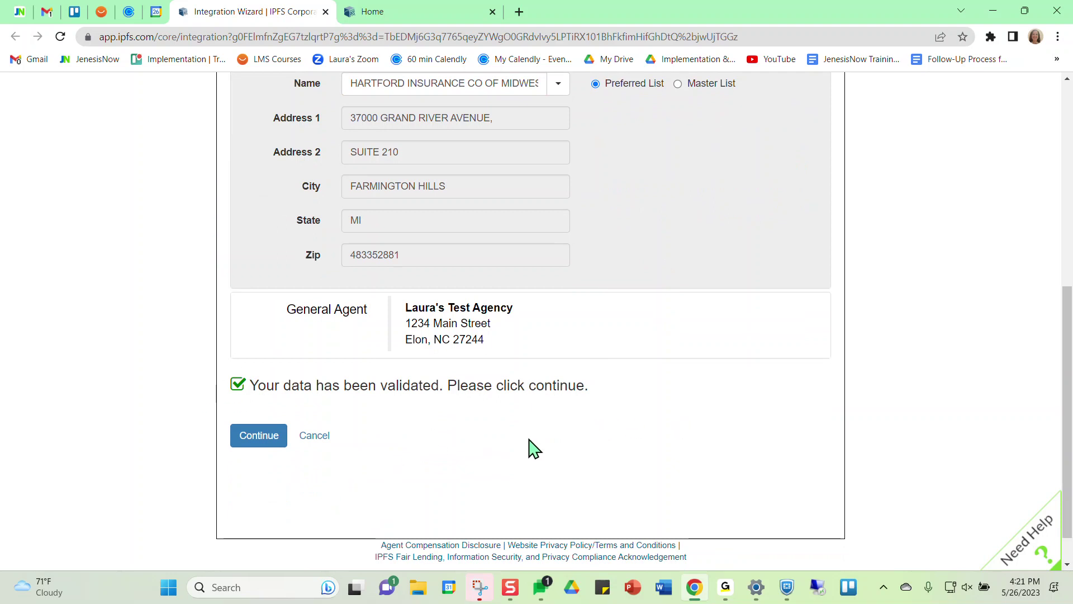
{"action": "scroll", "coordinate": [534, 447], "scroll_direction": "up", "scroll_amount": 1}
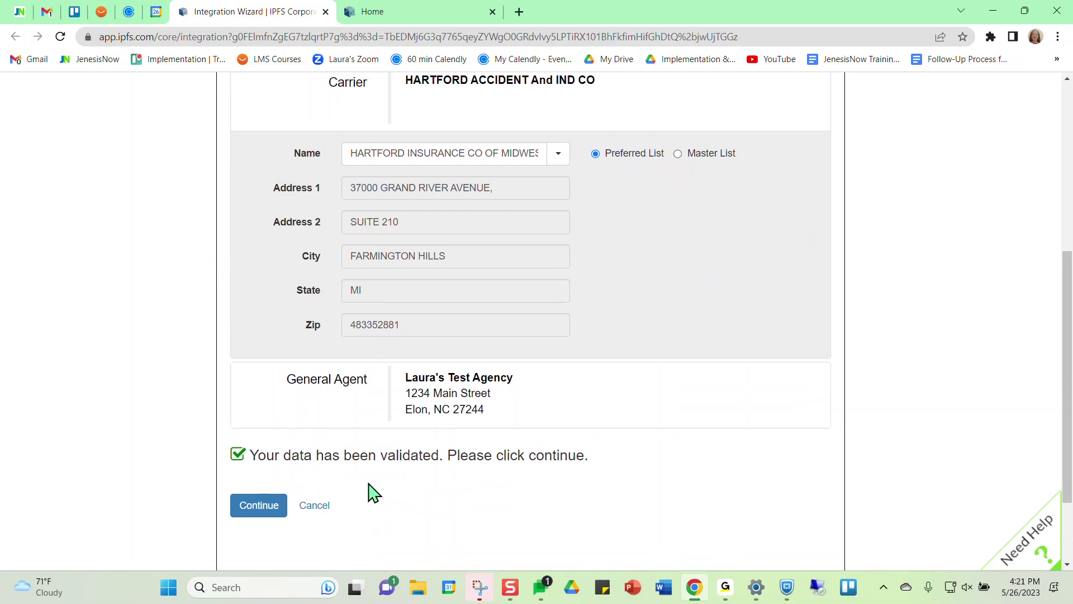